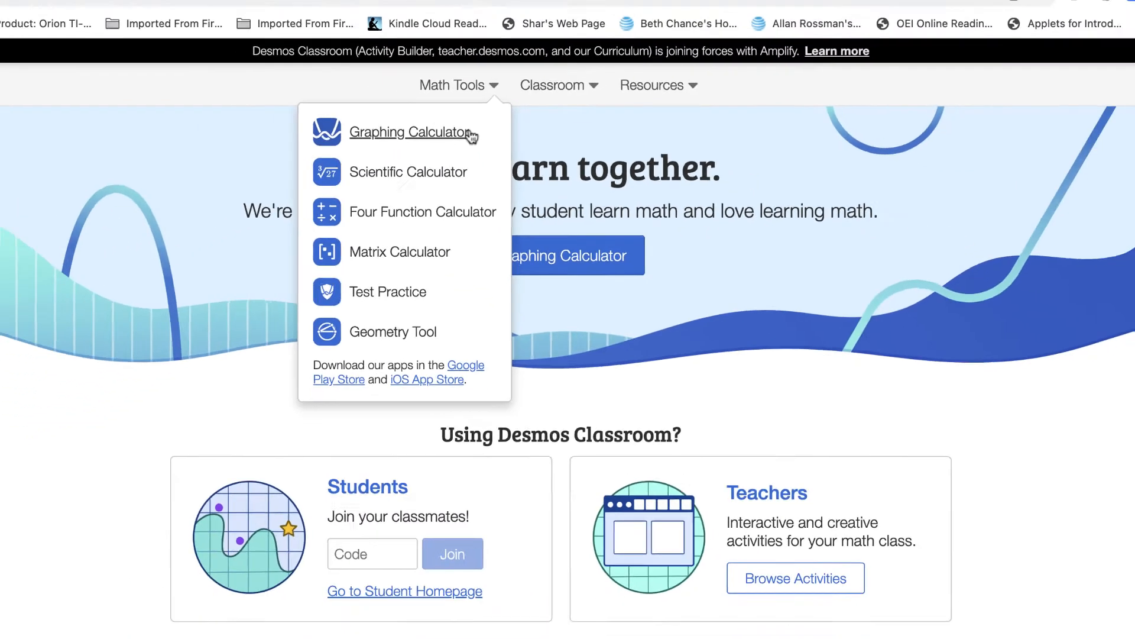
# Open the Graphing Calculator and enter the function f(x)=x^4-9x^2-4x+12
pyautogui.click(435, 146)
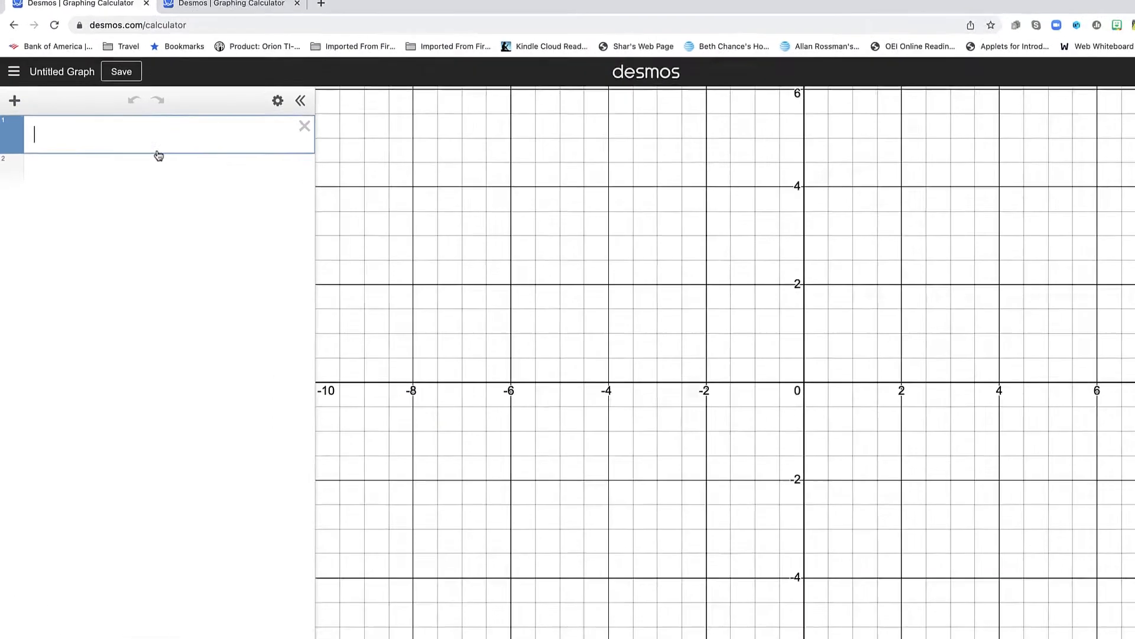
pyautogui.write('f(x)=x^4')
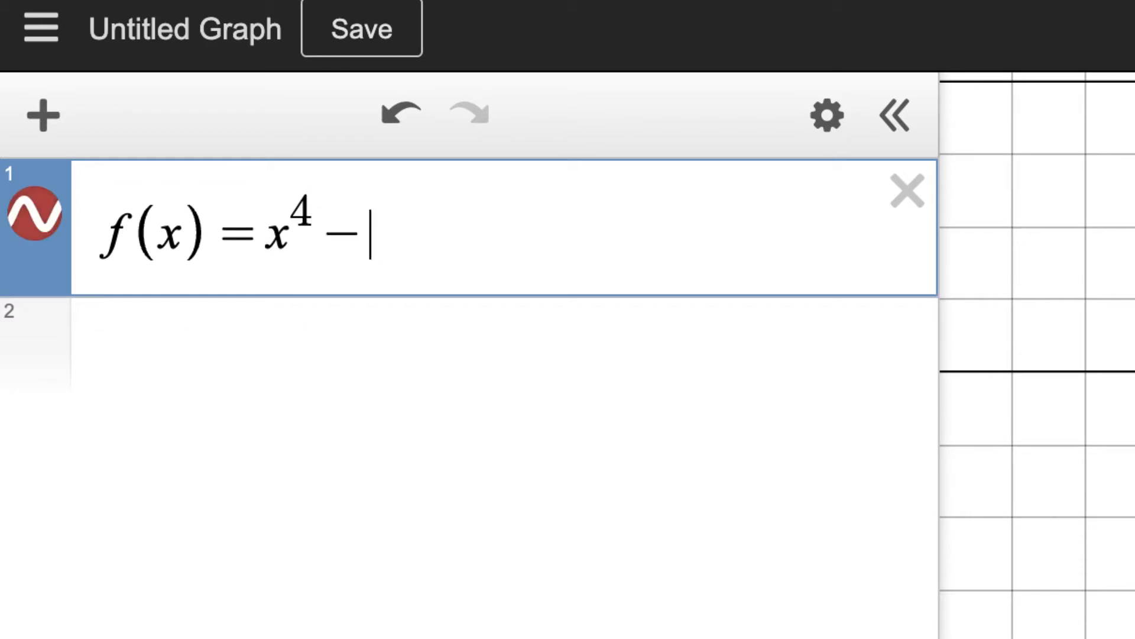
pyautogui.write('-9x^2-4x+12')
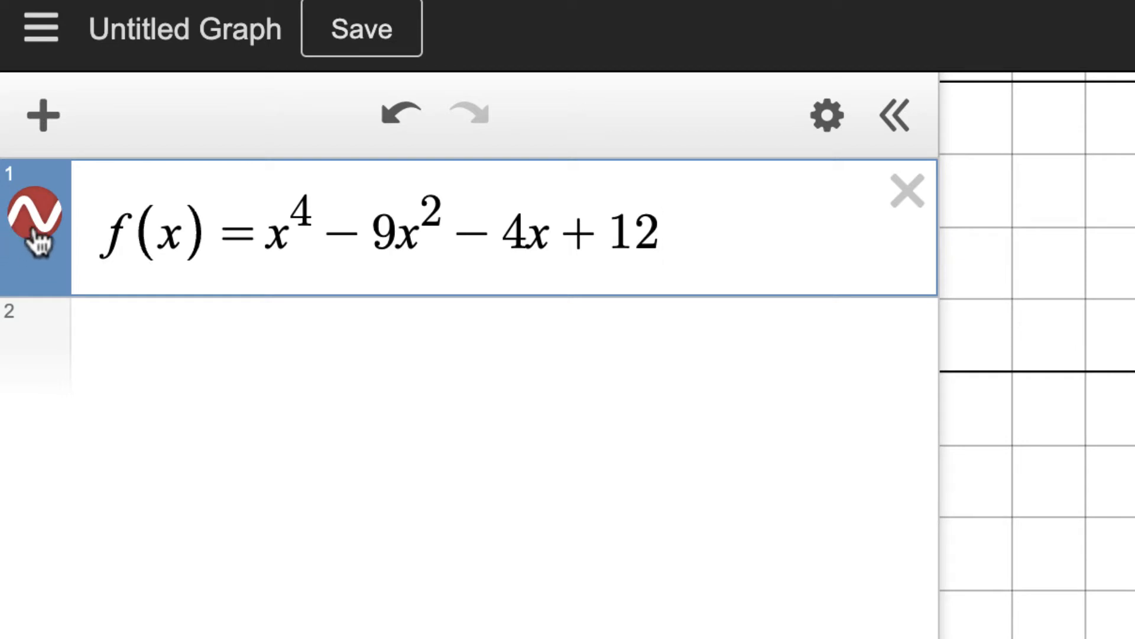
# Set the curve's line thickness to 6 and change its colour to black
pyautogui.click(35, 219)
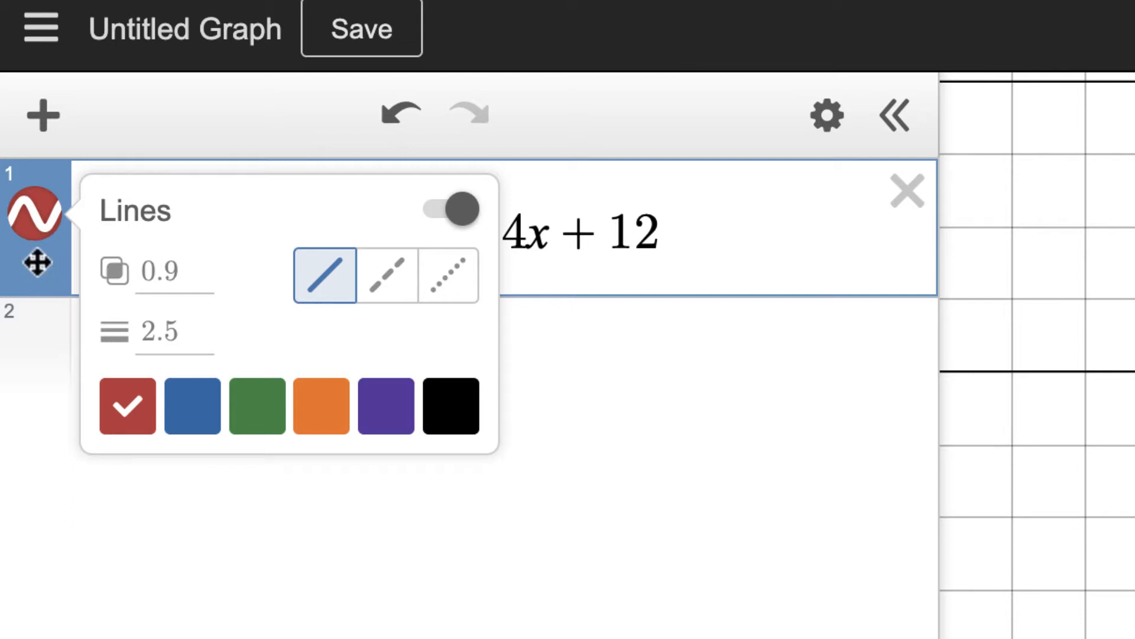
pyautogui.click(185, 326)
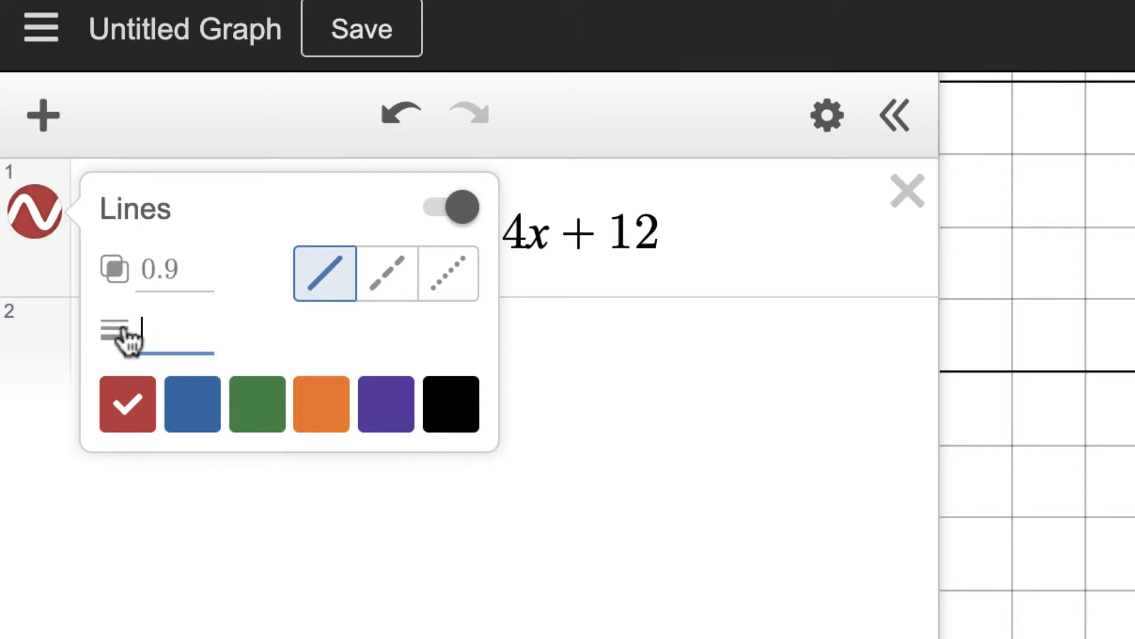
pyautogui.write('6')
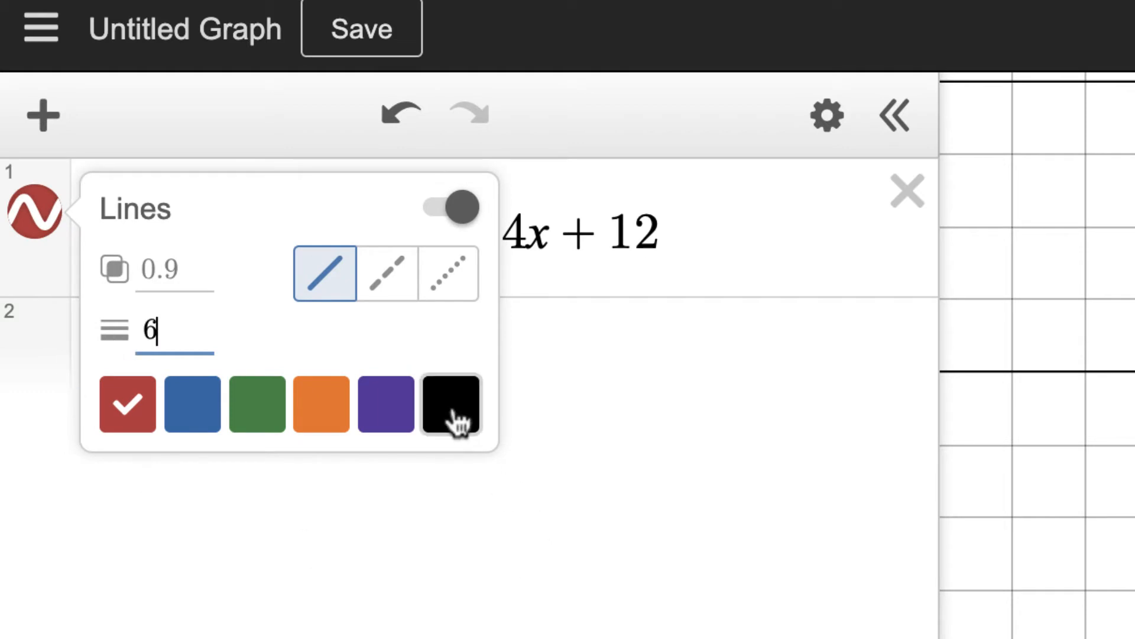
pyautogui.click(455, 418)
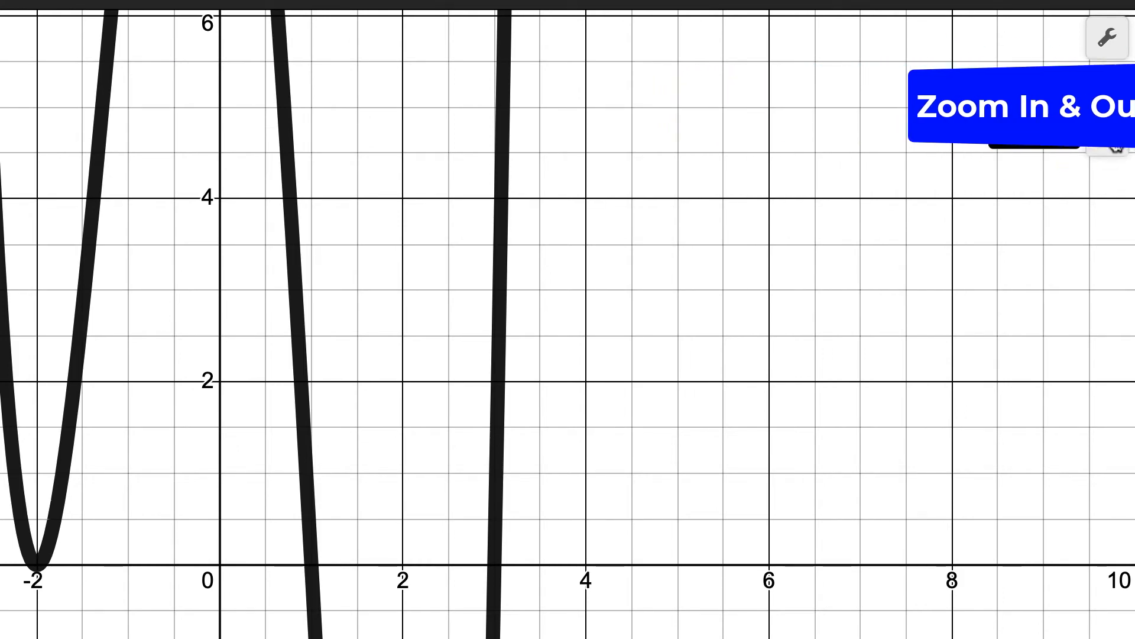
# Set the graph window to x from -5 to 5 and y from -20 to 20 in the graph settings
pyautogui.click(1111, 139)
pyautogui.click(1120, 41)
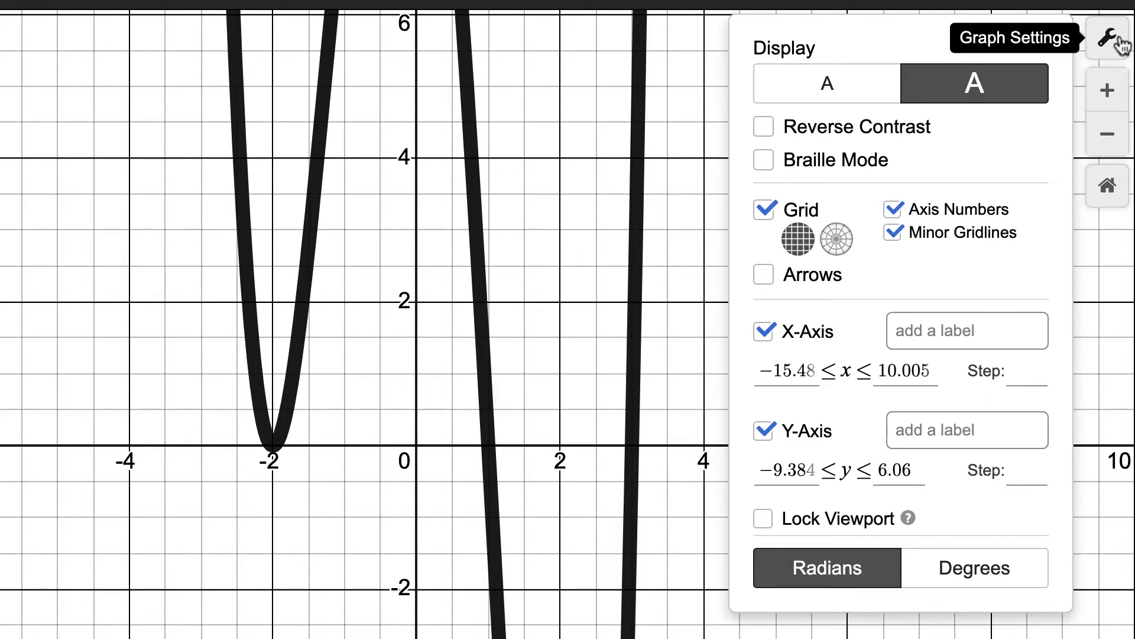
pyautogui.moveTo(777, 371); pyautogui.dragTo(833, 370)
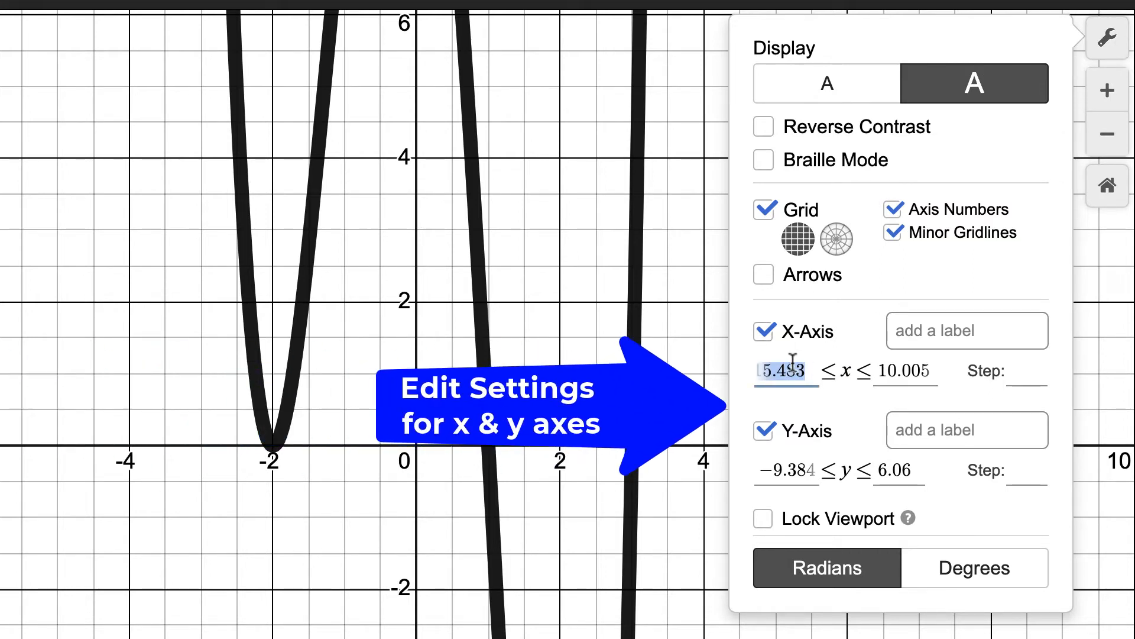
pyautogui.write('-5')
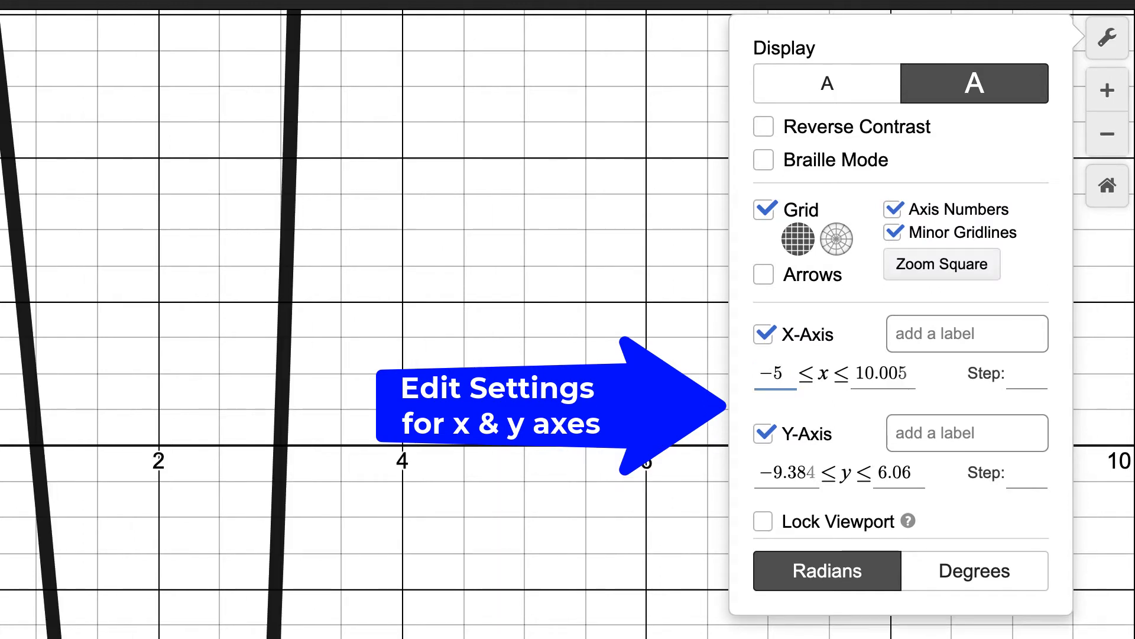
pyautogui.press('Tab')
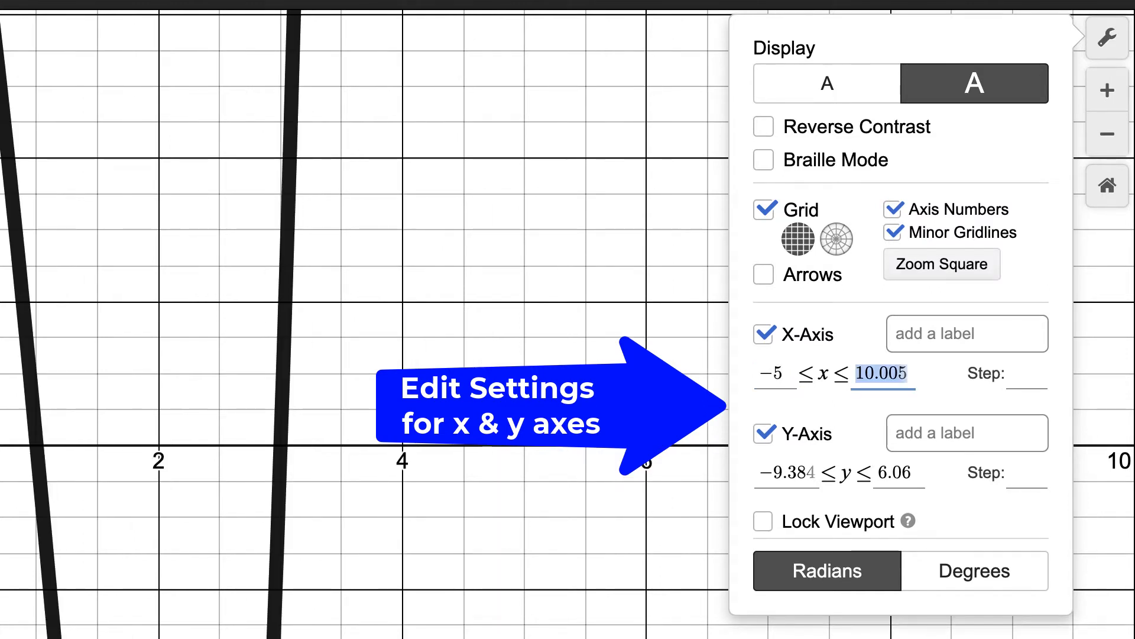
pyautogui.write('5')
pyautogui.press('Tab')
pyautogui.press('Tab')
pyautogui.press('Tab')
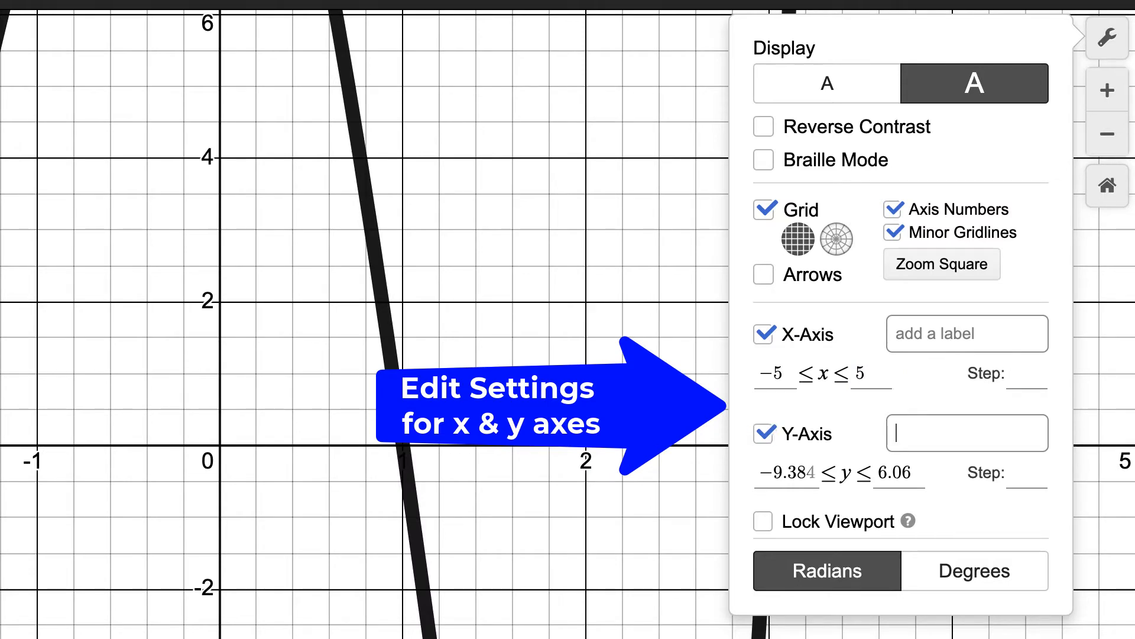
pyautogui.press('Tab')
pyautogui.write('-20')
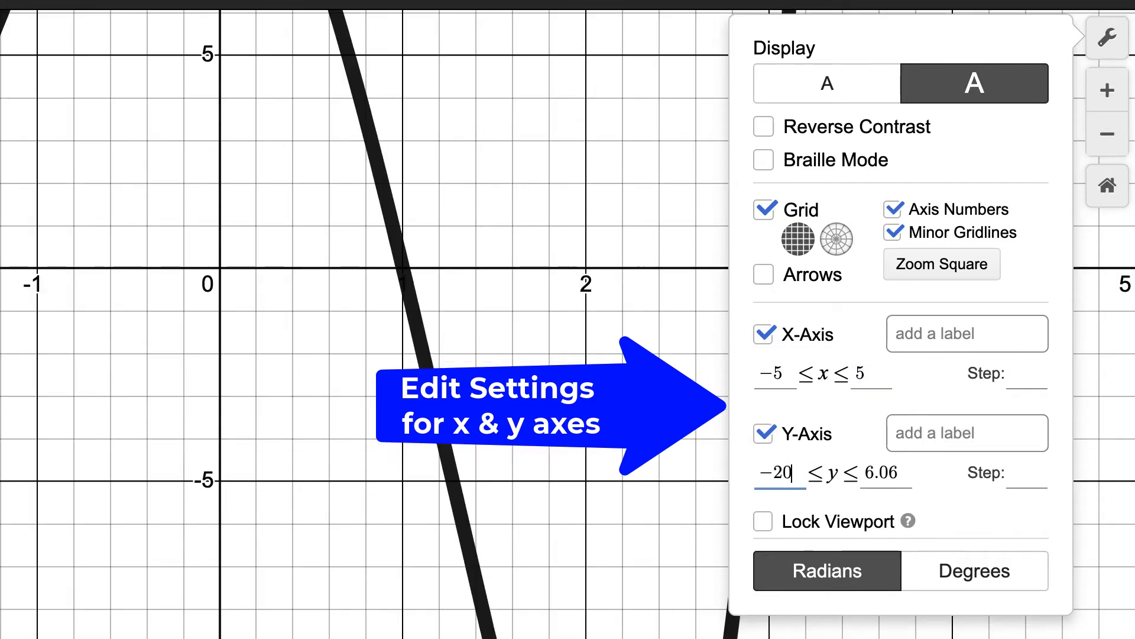
pyautogui.press('Tab')
pyautogui.write('20')
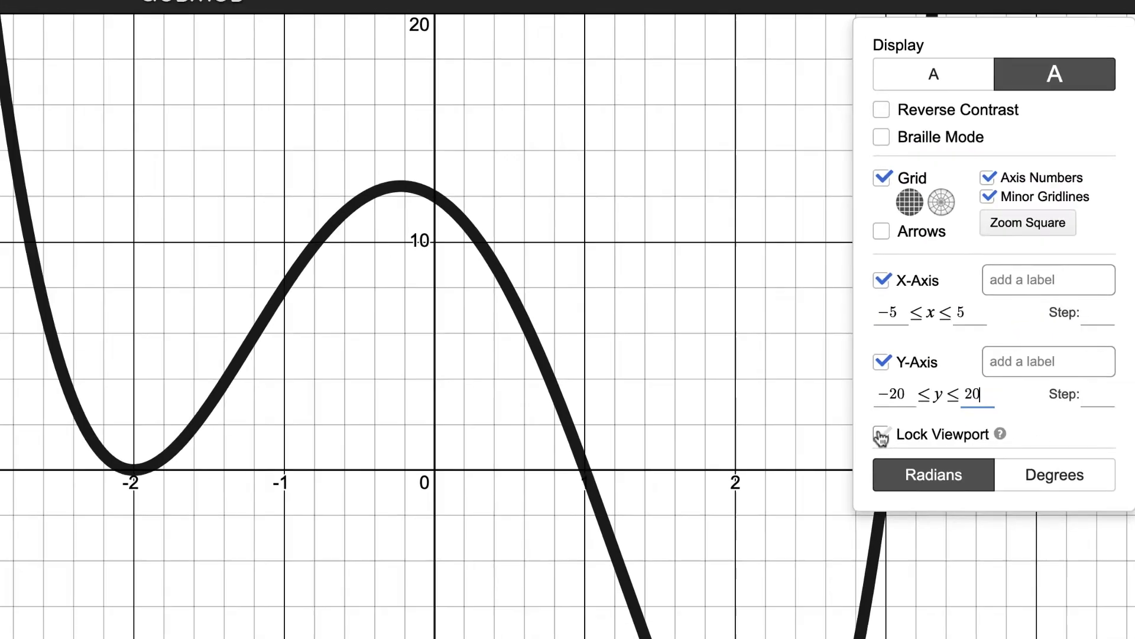
pyautogui.click(881, 435)
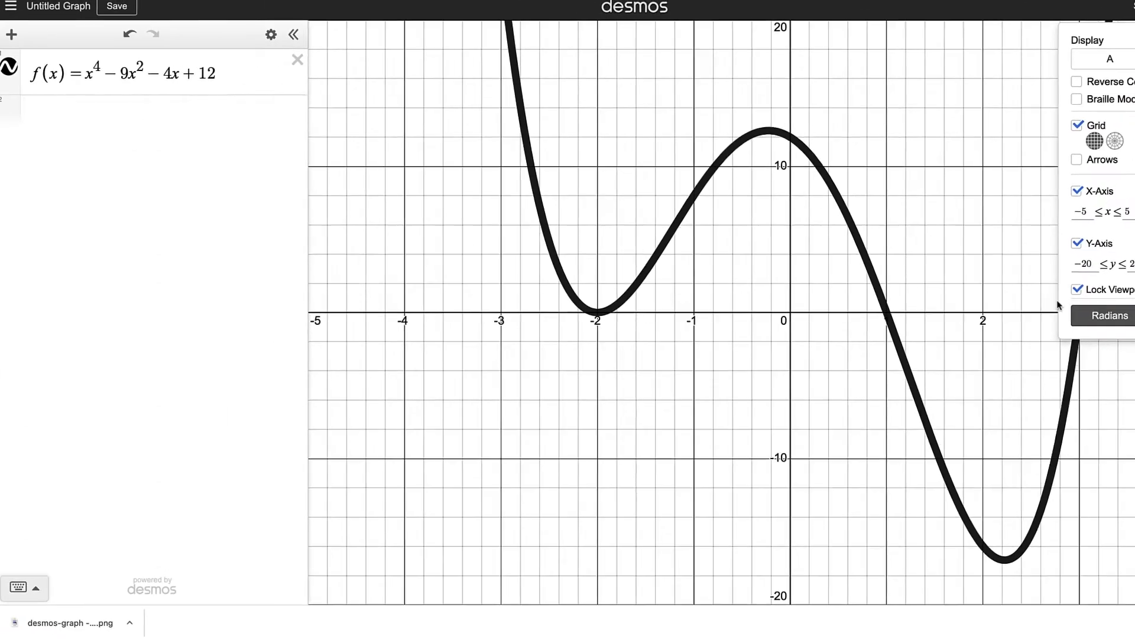
# Close the settings and show the coordinates of the curve's y-intercept
pyautogui.click(338, 475)
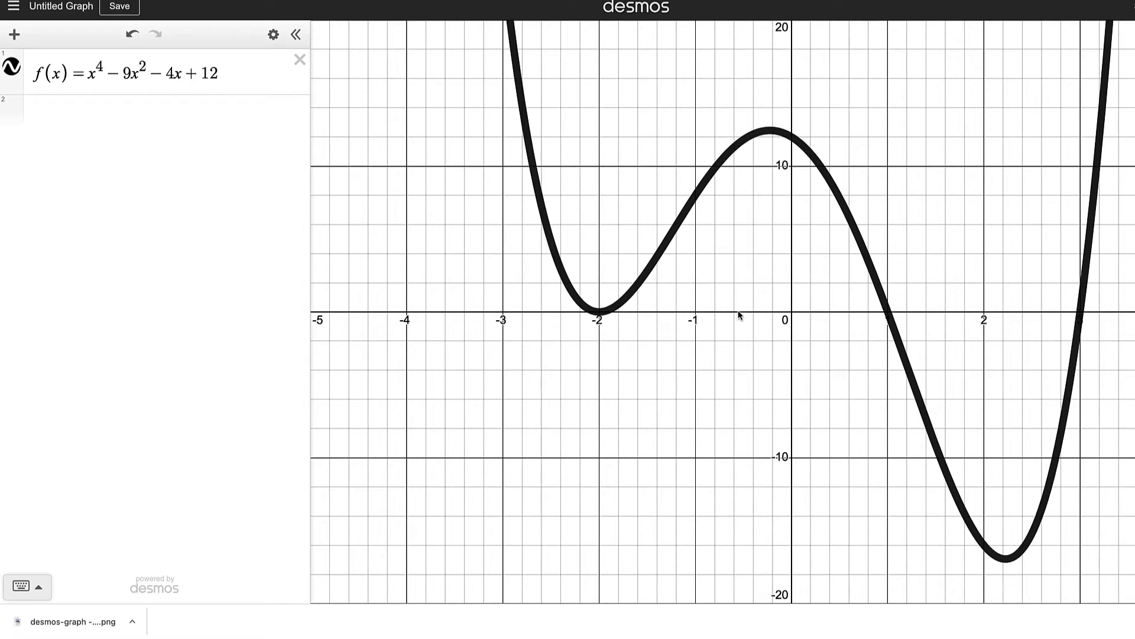
pyautogui.click(791, 138)
pyautogui.moveTo(792, 140)
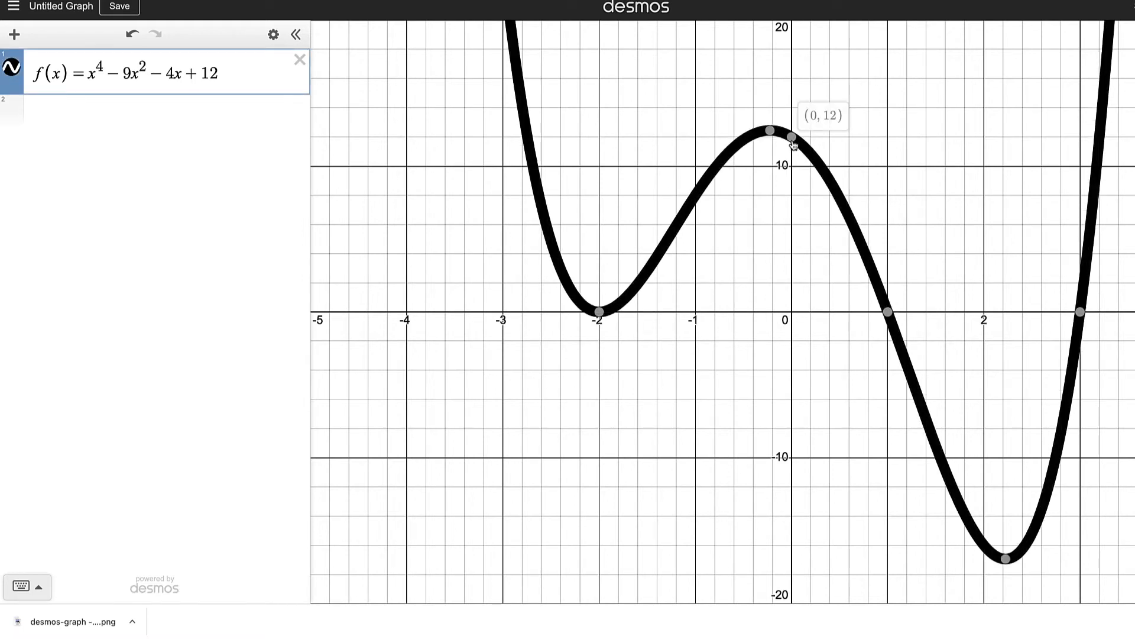
pyautogui.click(792, 139)
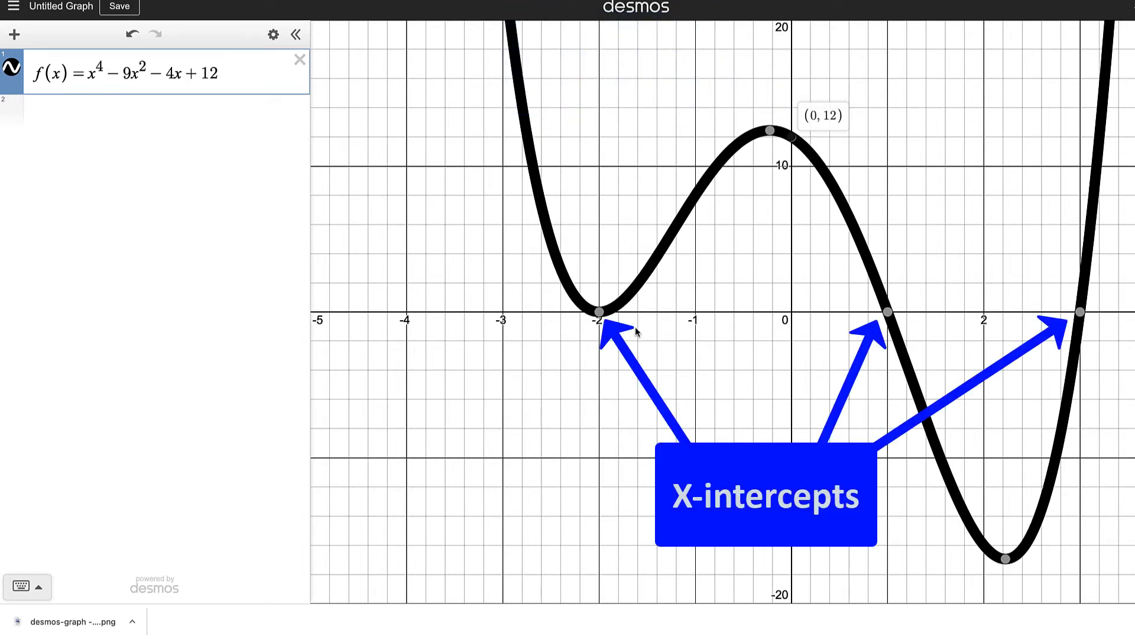
# Show the coordinates of each of the curve's three x-intercepts
pyautogui.moveTo(600, 313)
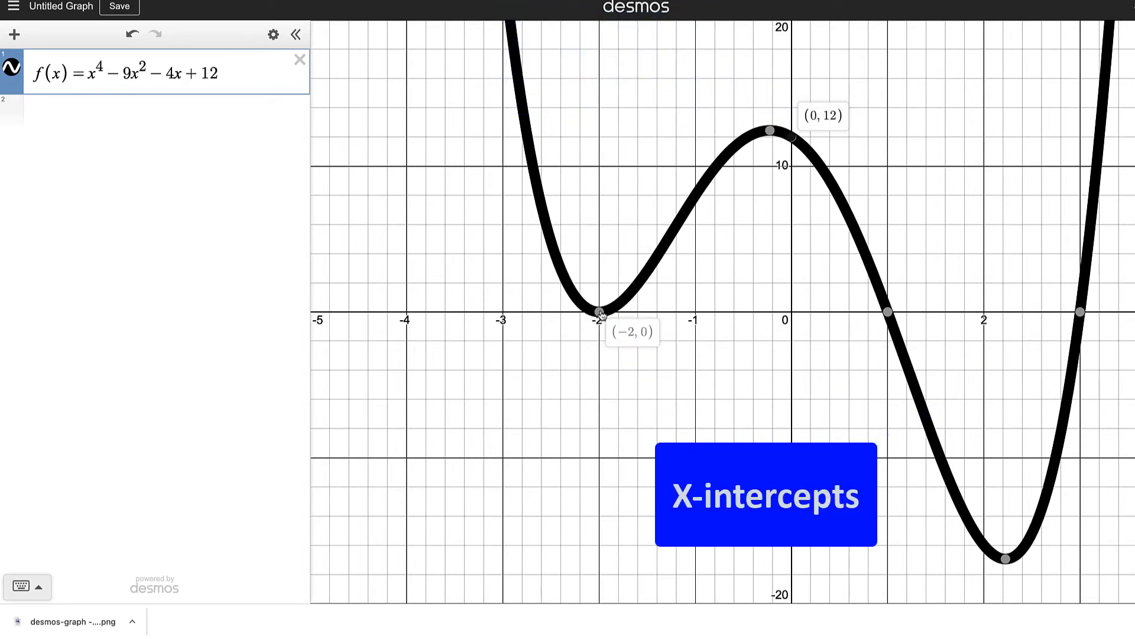
pyautogui.click(600, 313)
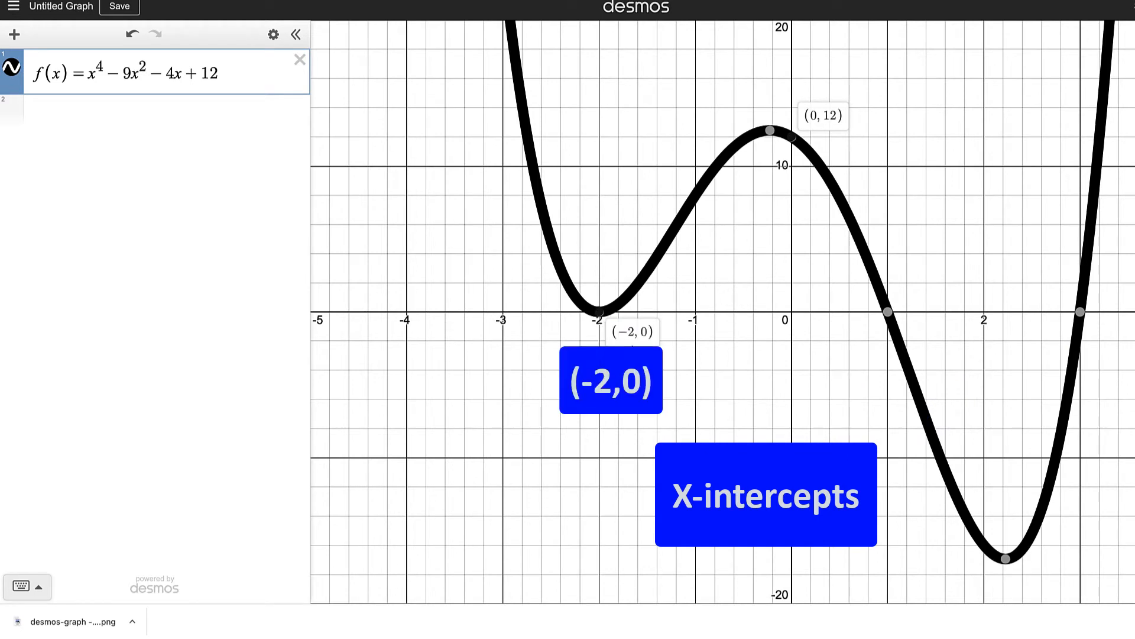
pyautogui.click(888, 311)
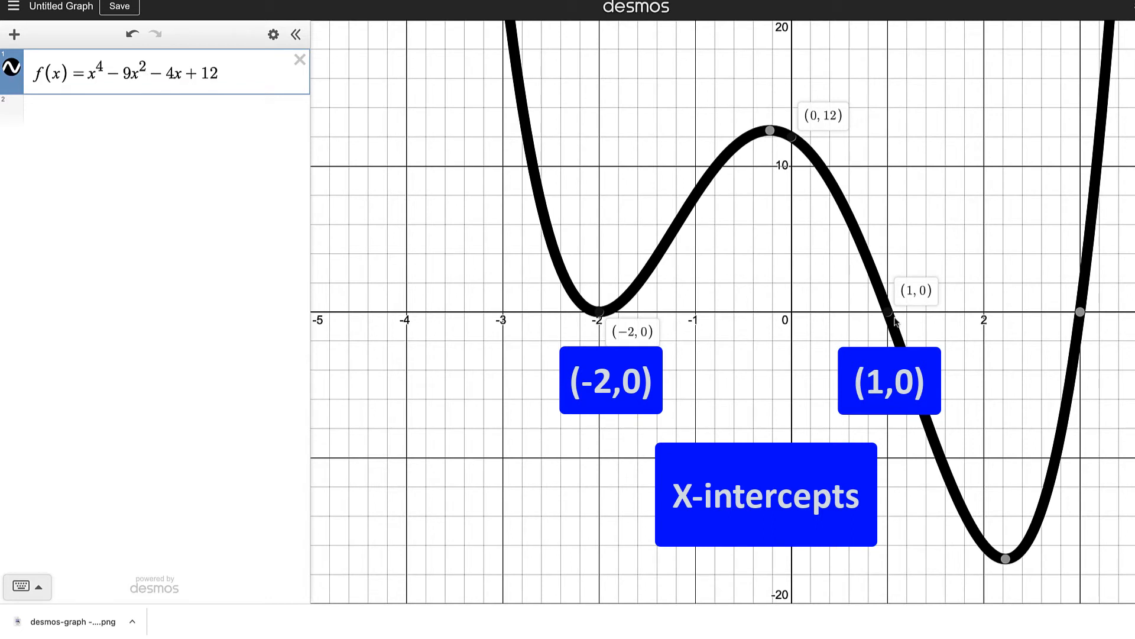
pyautogui.click(1080, 312)
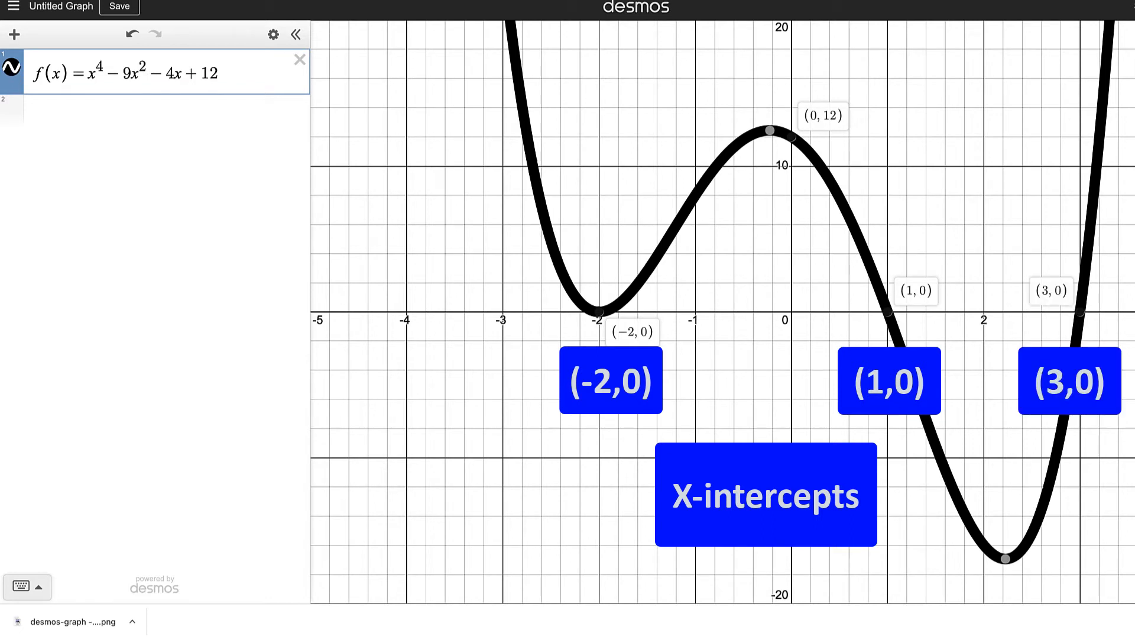
# Show the coordinates of the curve's turning points, the two minima and the local maximum
pyautogui.click(706, 343)
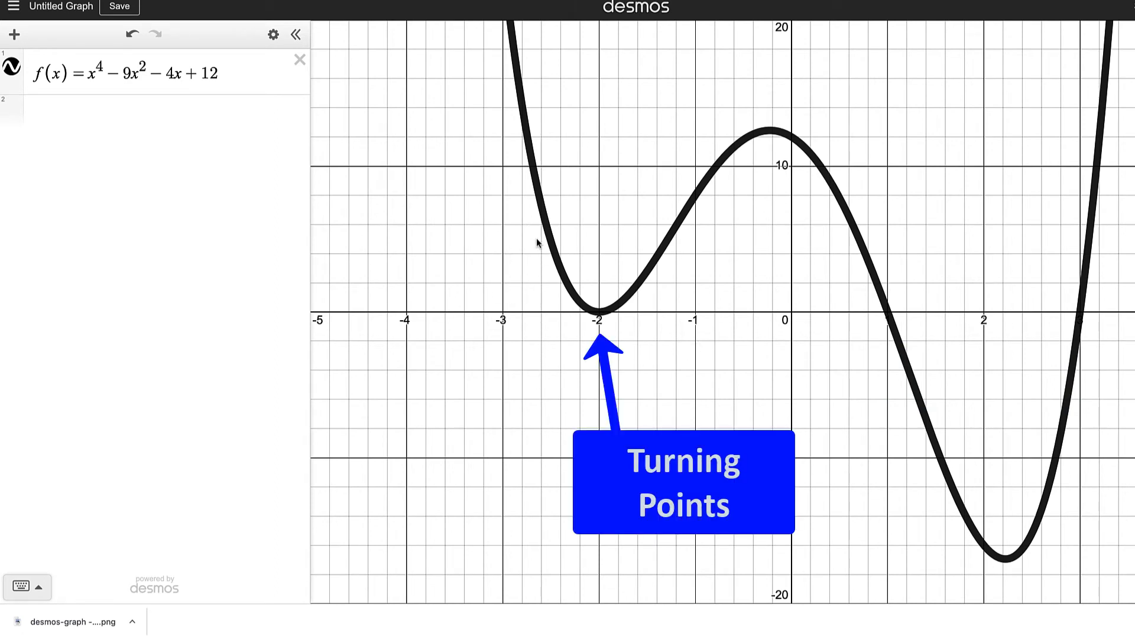
pyautogui.click(599, 315)
pyautogui.click(599, 313)
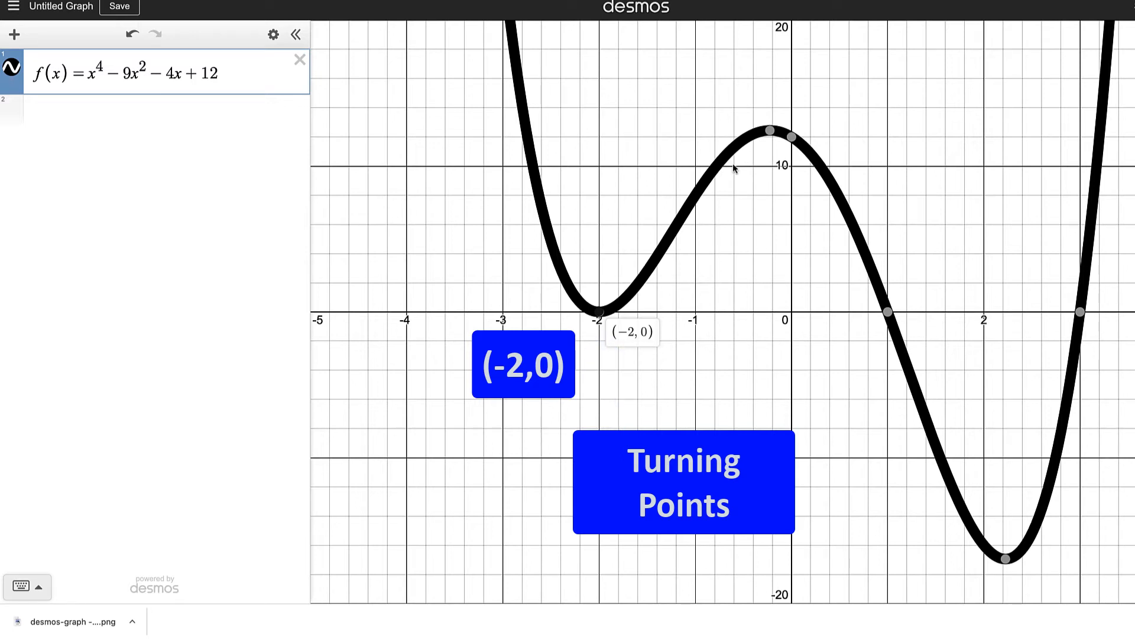
pyautogui.click(771, 132)
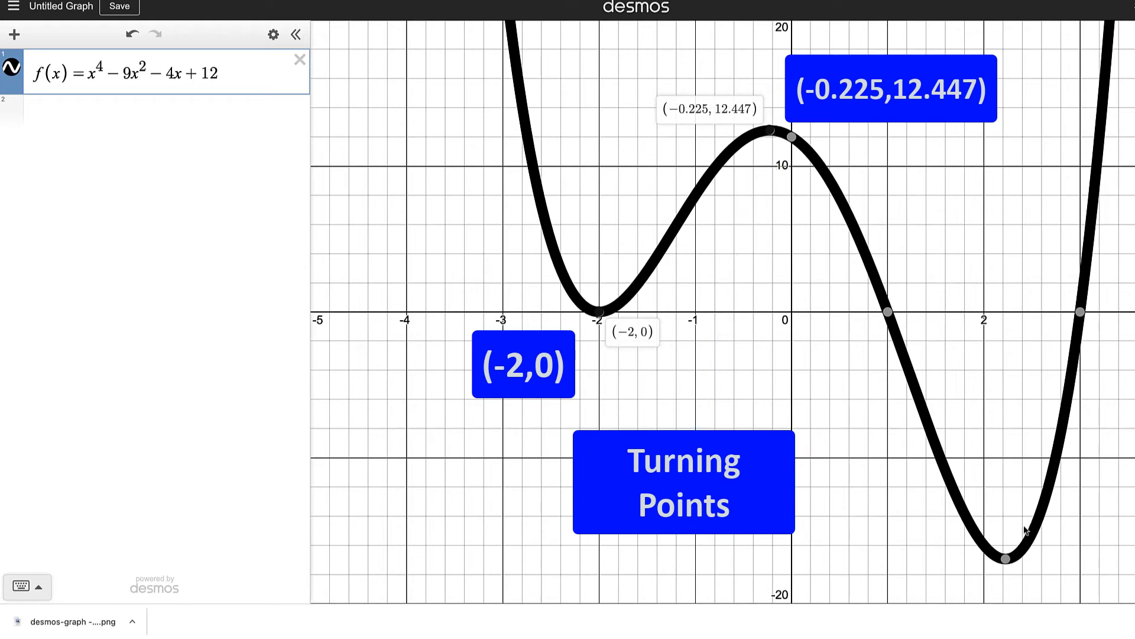
pyautogui.click(1006, 559)
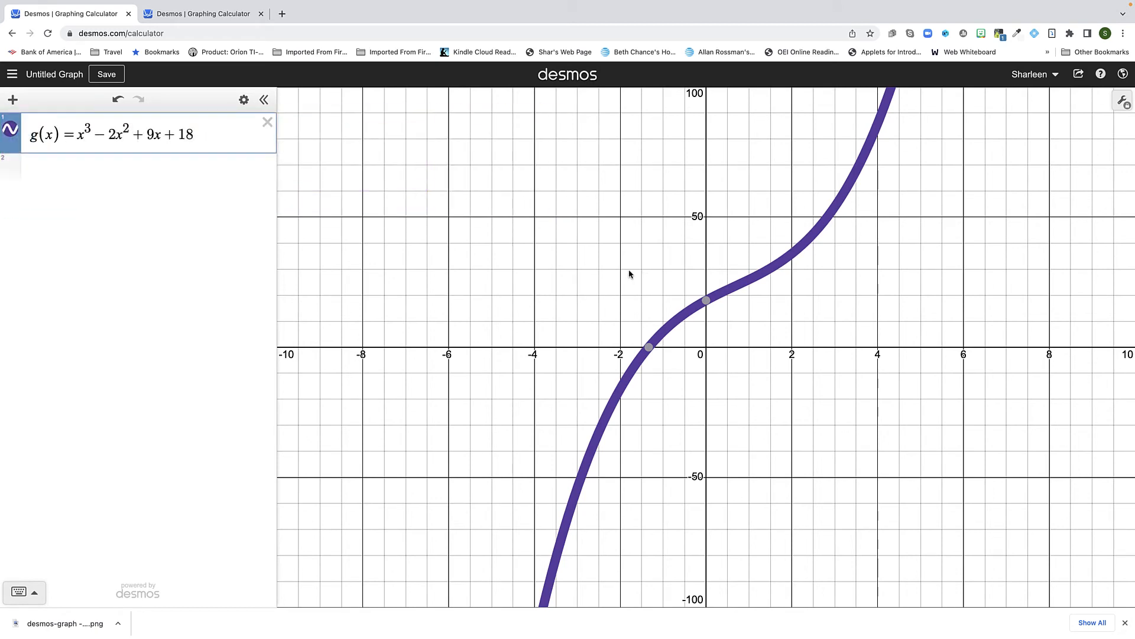
# Show the y-intercept and x-intercept coordinates on the graph of g(x)
pyautogui.click(706, 304)
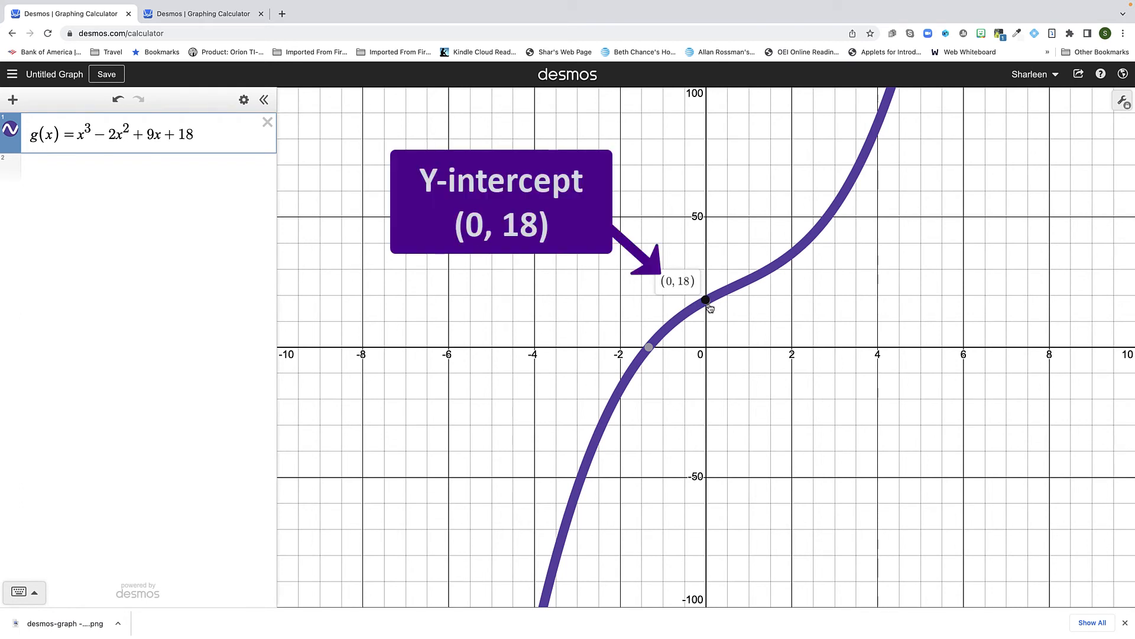
pyautogui.click(650, 349)
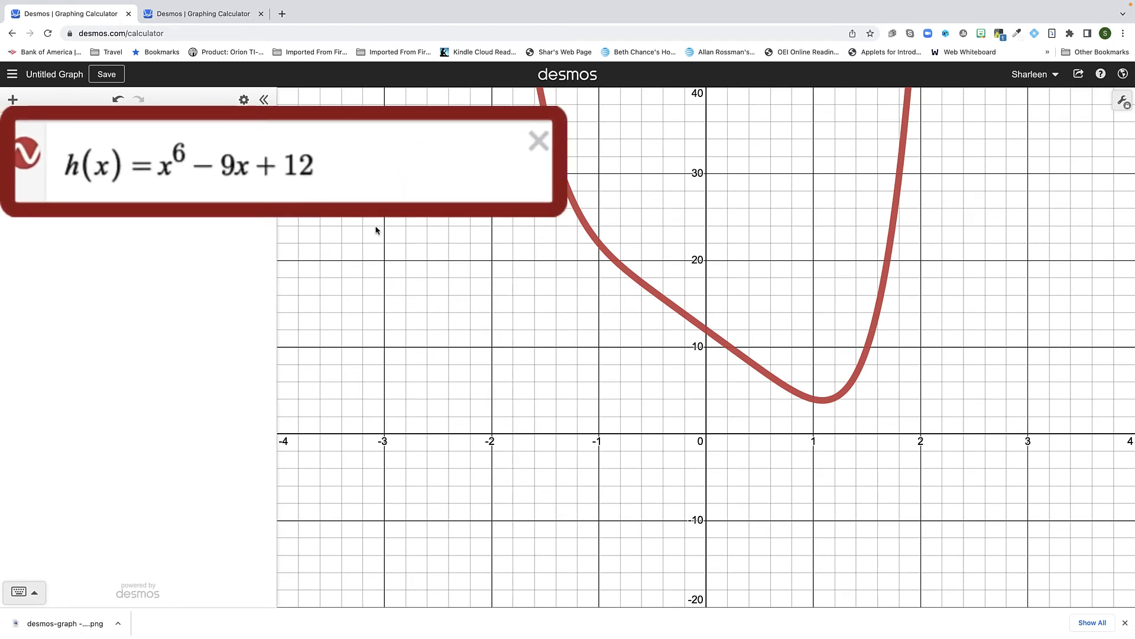
# Show the y-intercept and the minimum turning point coordinates on the graph of h(x)
pyautogui.click(706, 330)
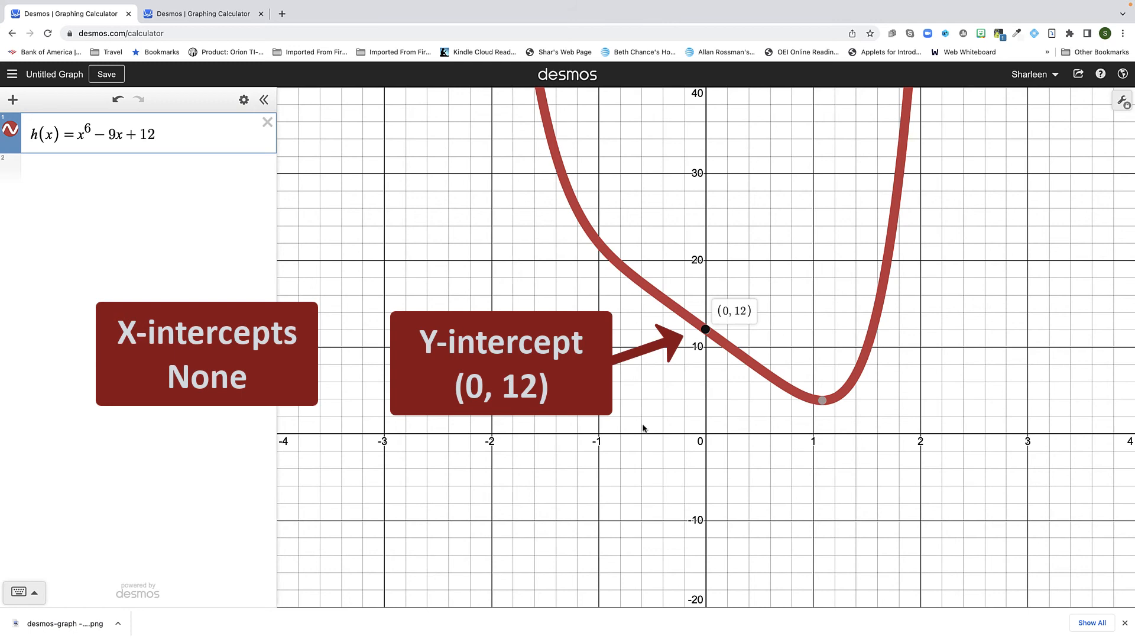
pyautogui.click(822, 402)
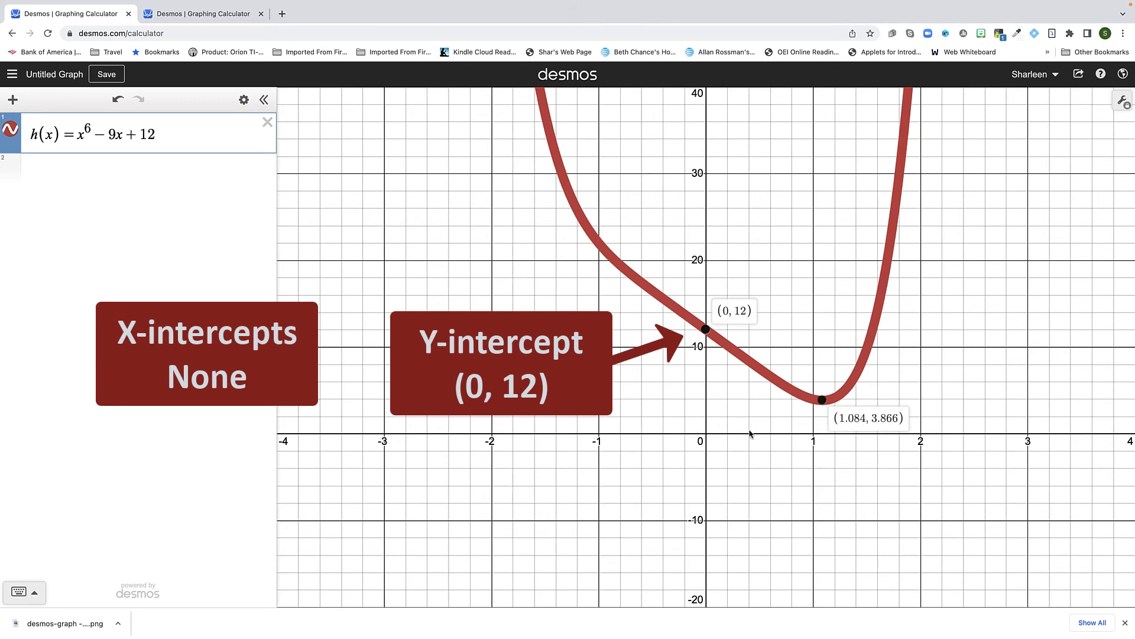